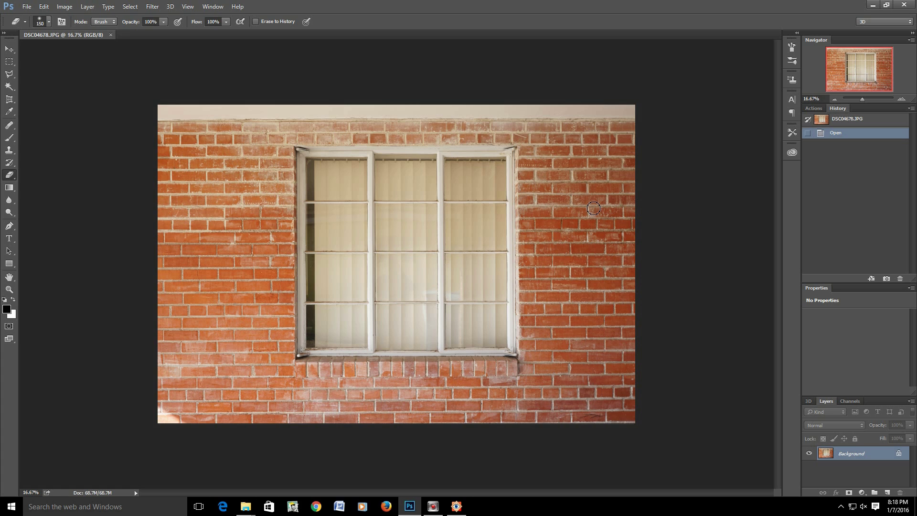
Close the brick-wall JPG and open its raw version DSC04678.ARW in Camera Raw
key("ctrl+w")
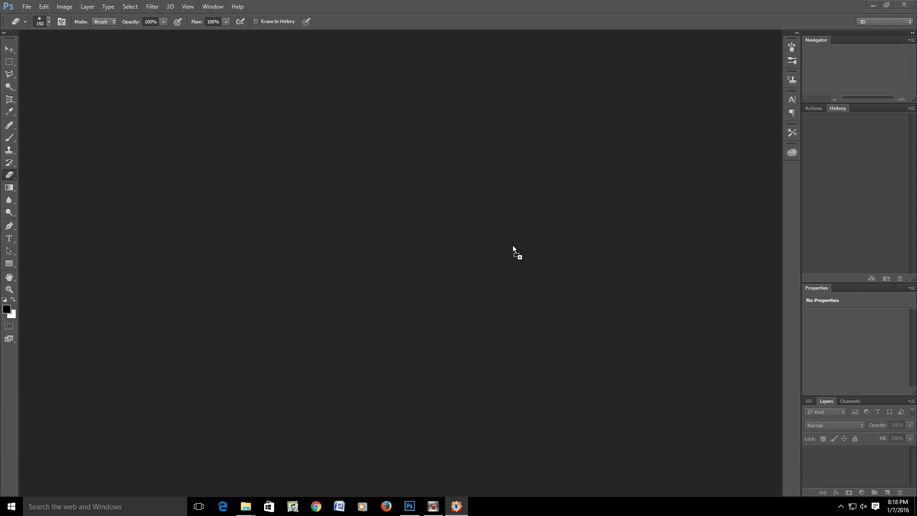
left_click_drag(513, 245, 512, 245)
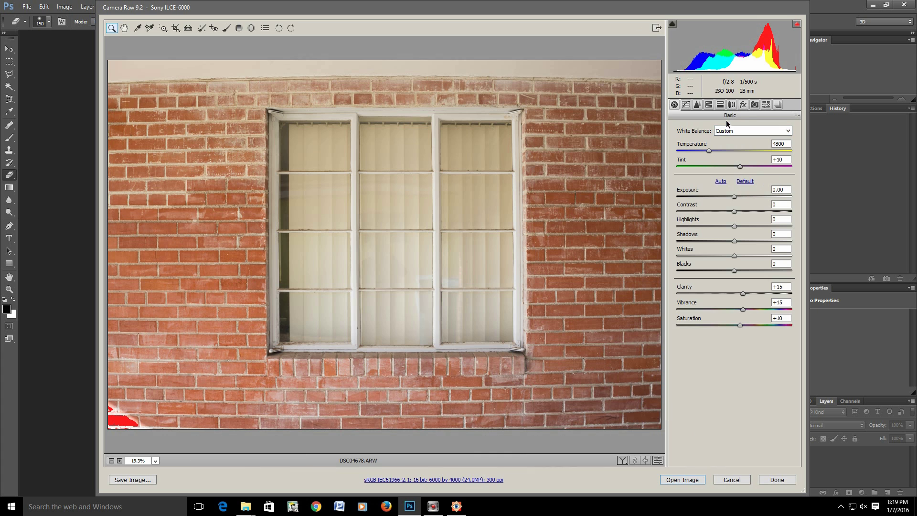
Apply manual lens corrections of Distortion +9 and Scale 103 to the brick-wall window
left_click(732, 105)
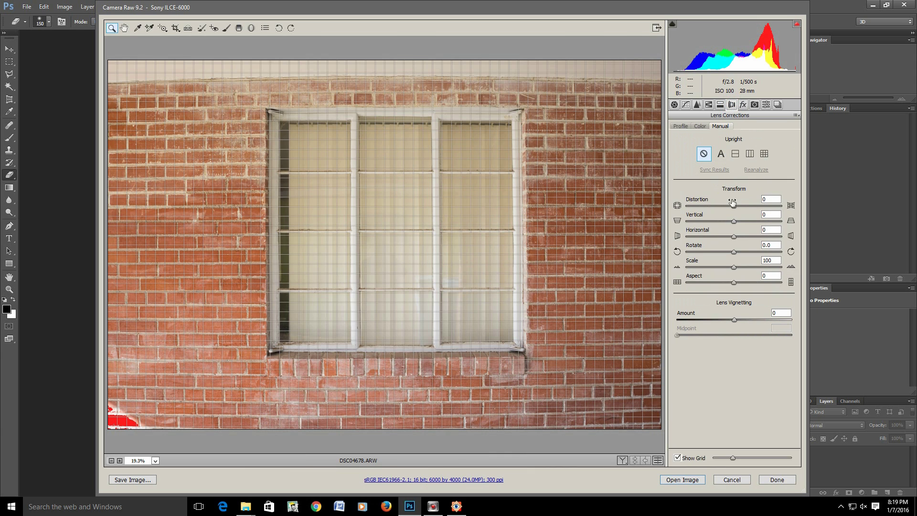
left_click_drag(735, 207, 739, 207)
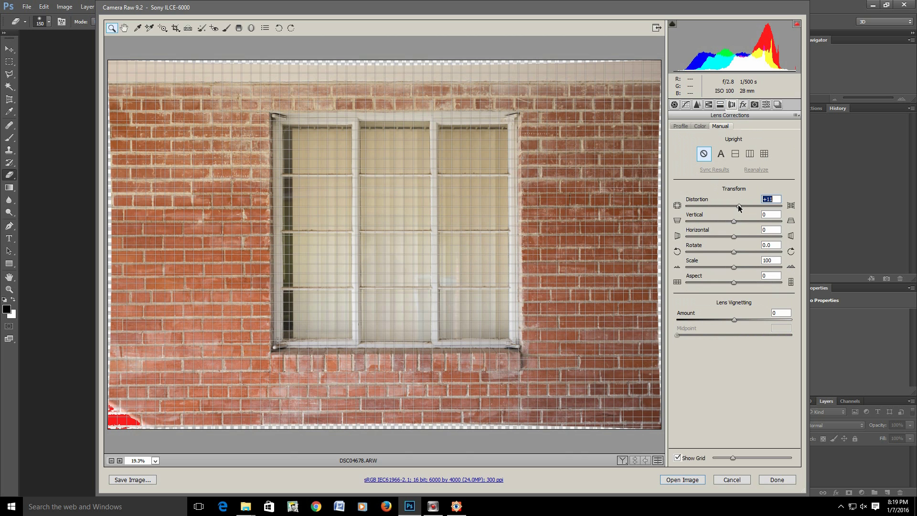
left_click_drag(739, 206, 738, 207)
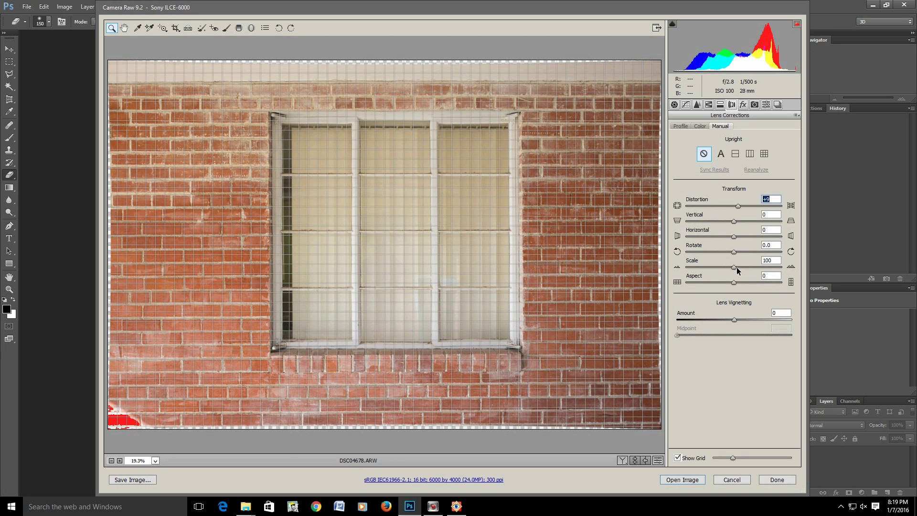
left_click_drag(735, 267, 736, 266)
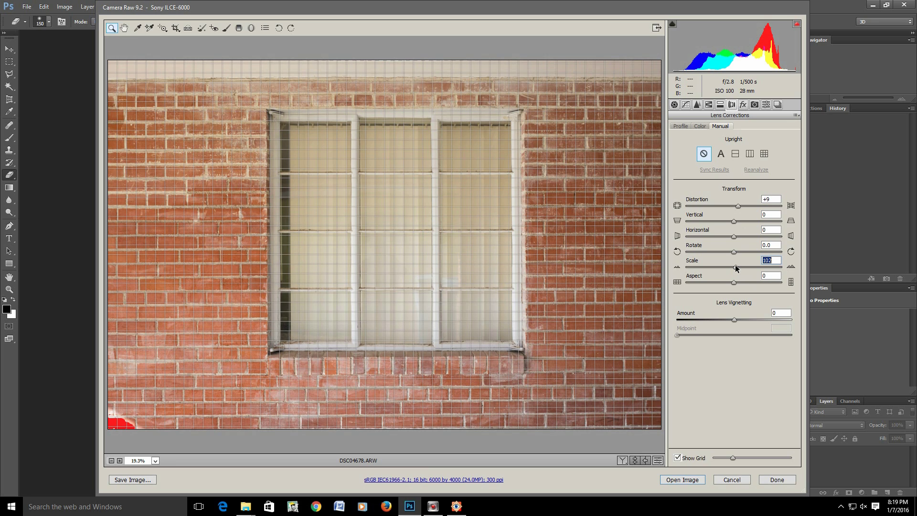
left_click_drag(736, 267, 737, 267)
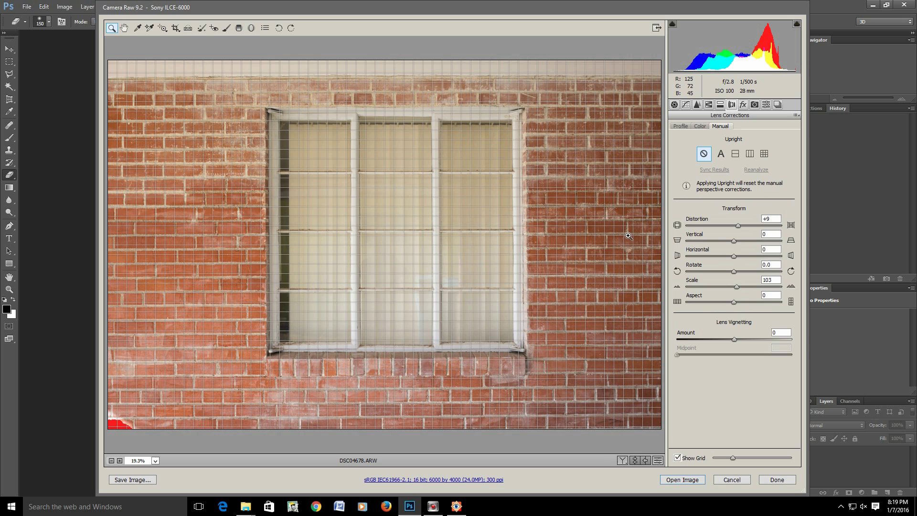
Cancel the Camera Raw corrections and switch to the file browser for DSC04680.ARW
left_click(732, 480)
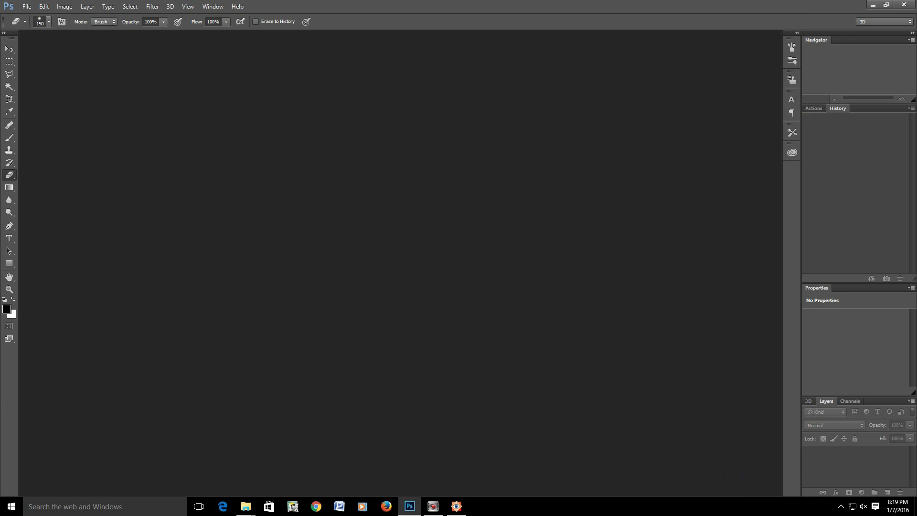
left_click(245, 506)
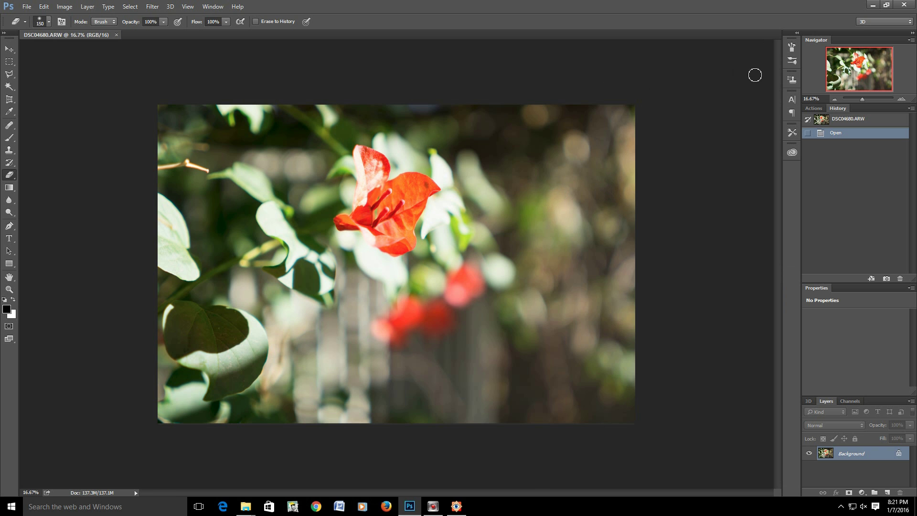
Zoom in on the red flower and center it in view, then zoom back out to the whole photo
left_click(900, 100)
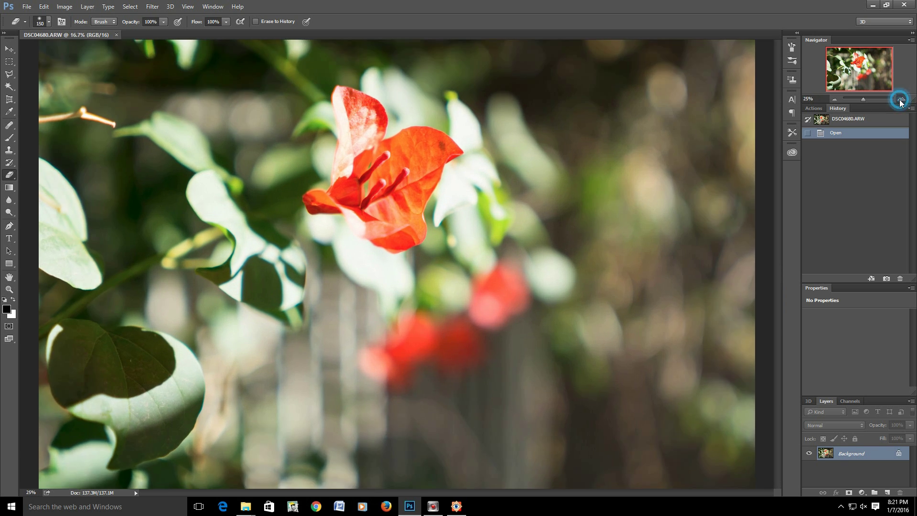
left_click(900, 100)
left_click(901, 100)
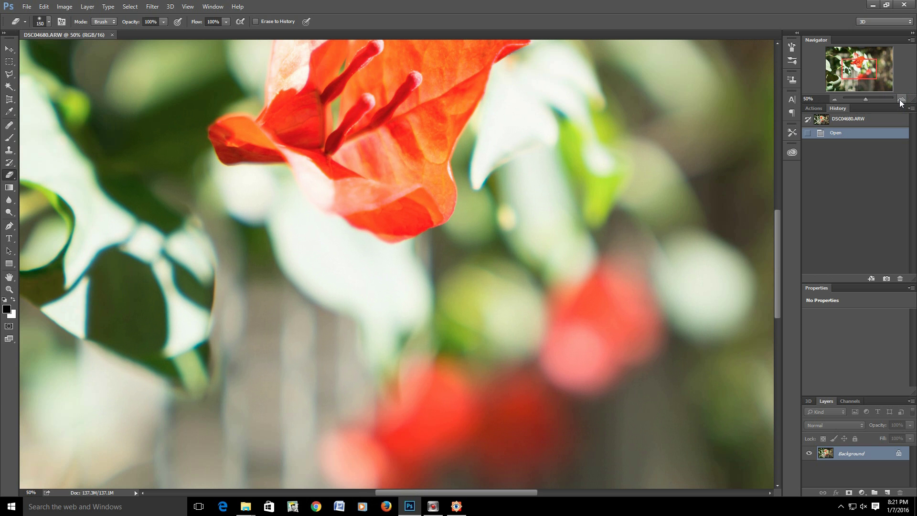
left_click_drag(861, 68, 862, 60)
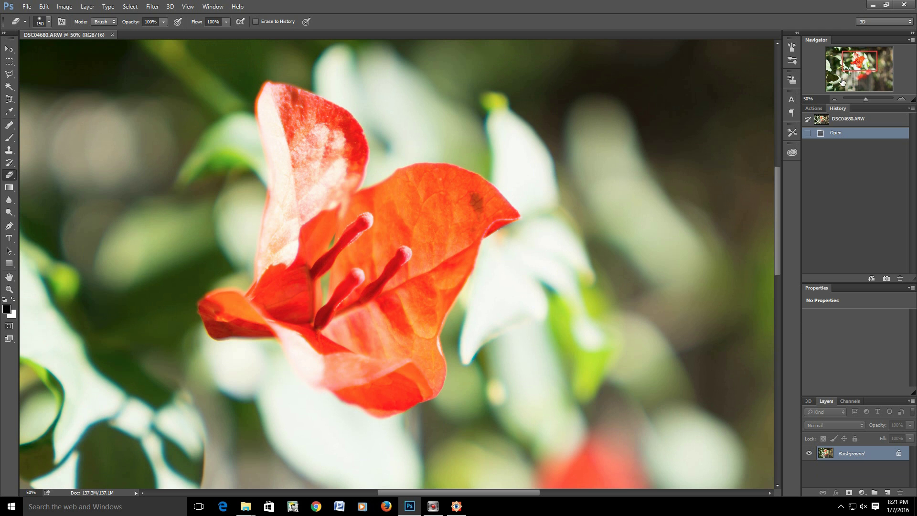
left_click(835, 100)
left_click(835, 99)
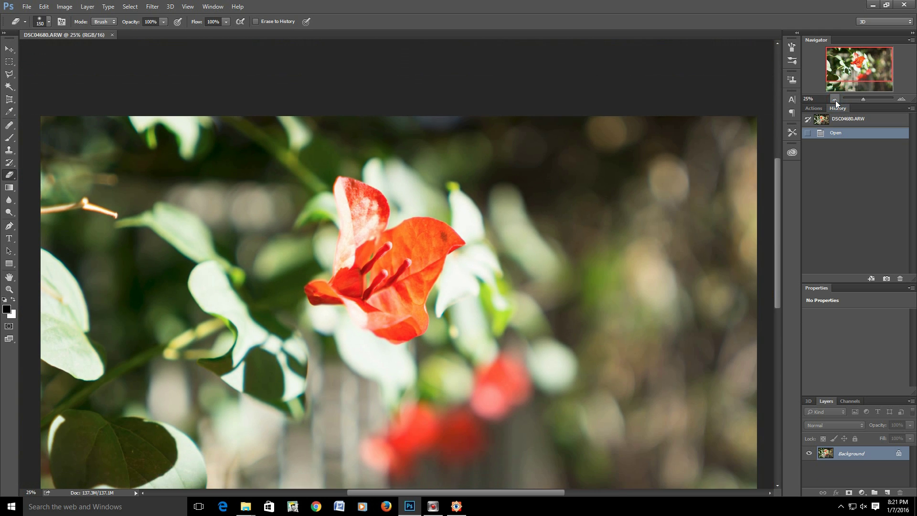
left_click(835, 99)
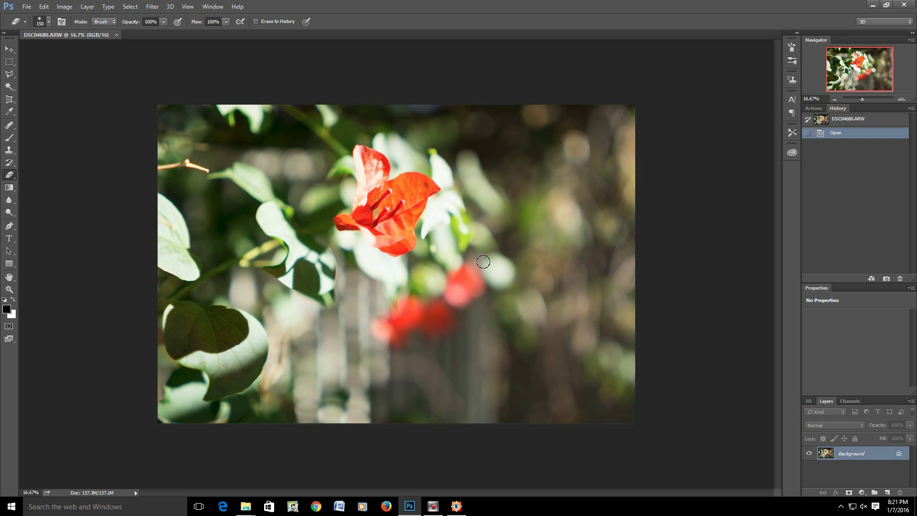
Zoom in again to 66.67% on the flower's centre and stamens
left_click(902, 100)
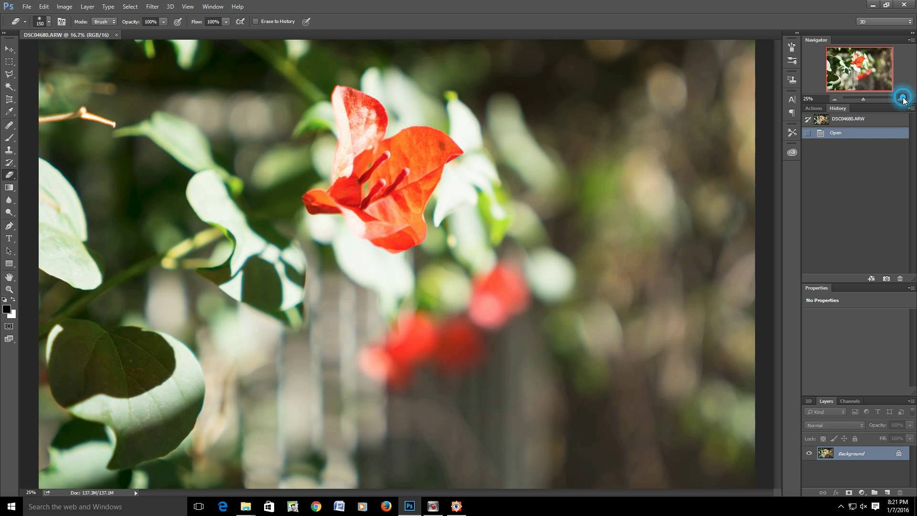
left_click(902, 100)
left_click(902, 99)
left_click(902, 99)
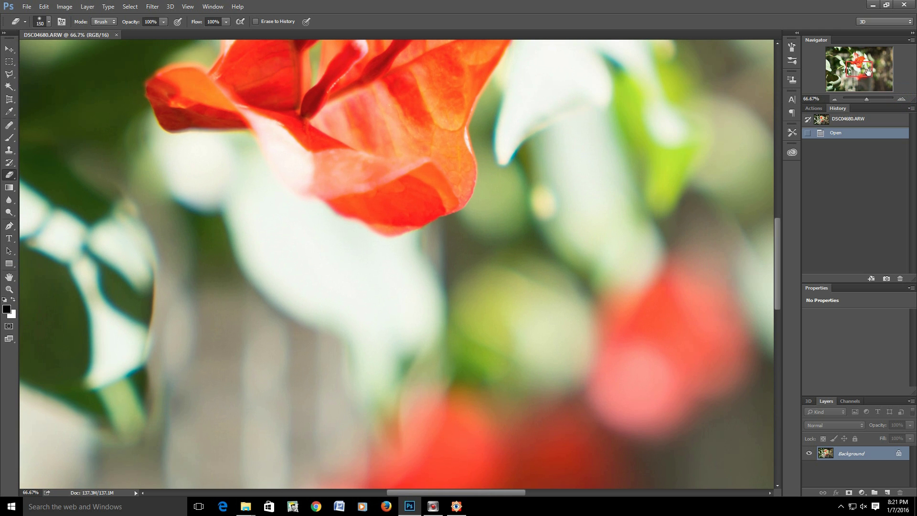
left_click_drag(868, 70, 864, 61)
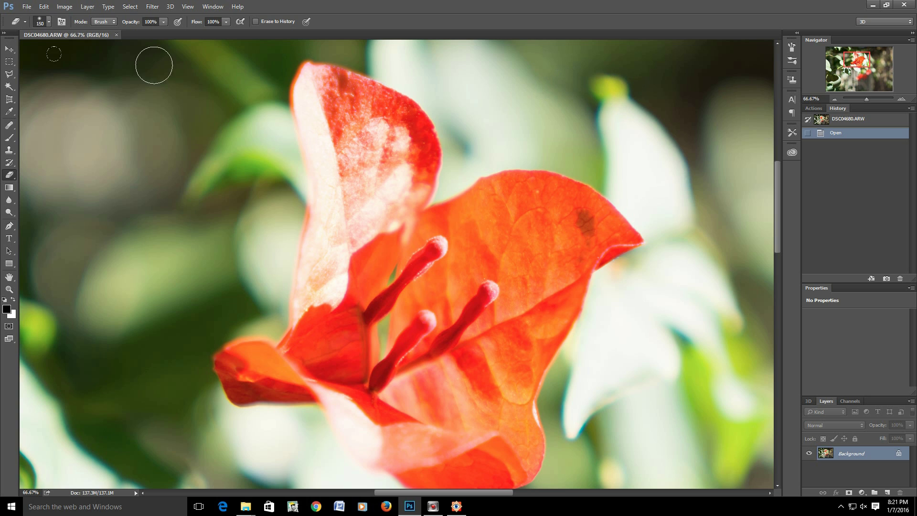
Close the flower photo without saving and open DSC04681.ARW from Camera Raw
left_click(117, 35)
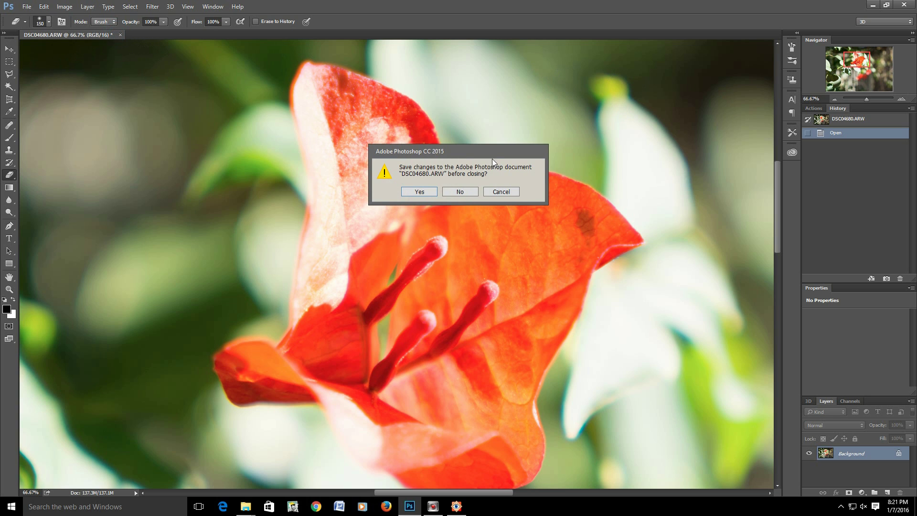
left_click(461, 193)
left_click_drag(493, 347, 492, 347)
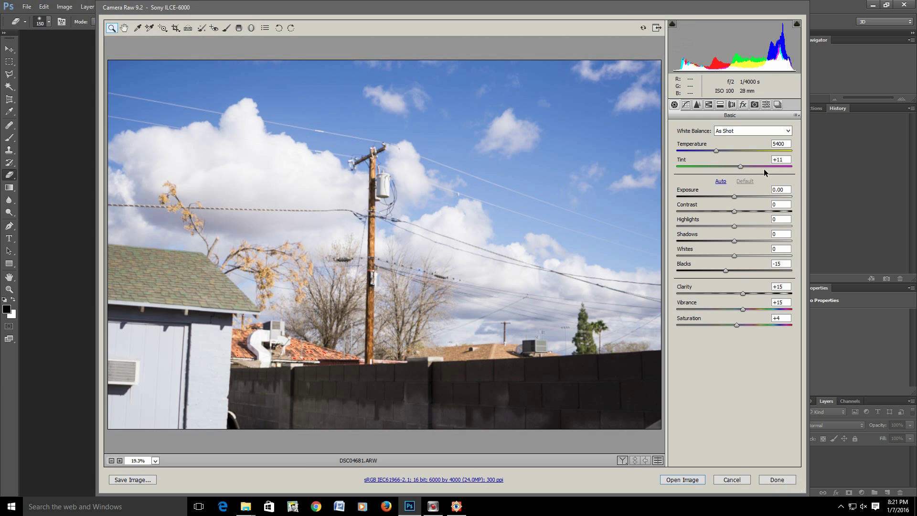
left_click(694, 481)
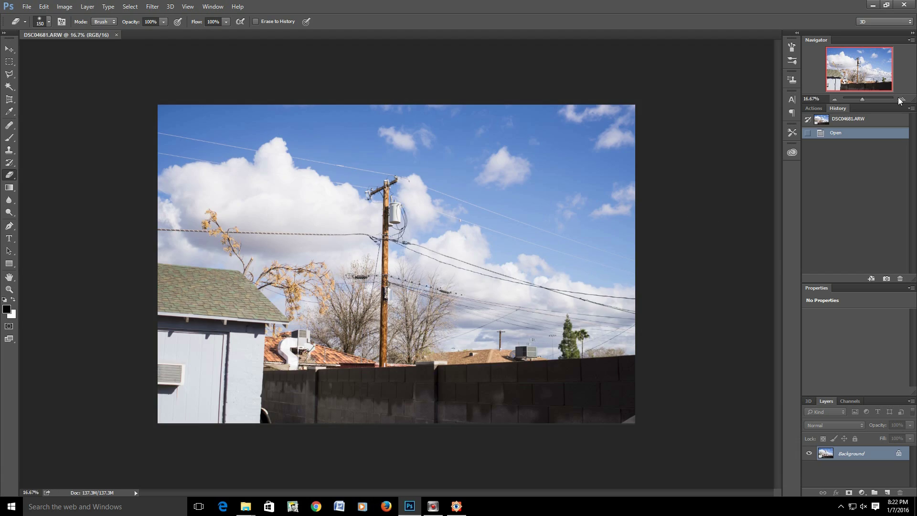
Zoom to 200% on the pole's transformer and branches, then back out to 100%
left_click(901, 98)
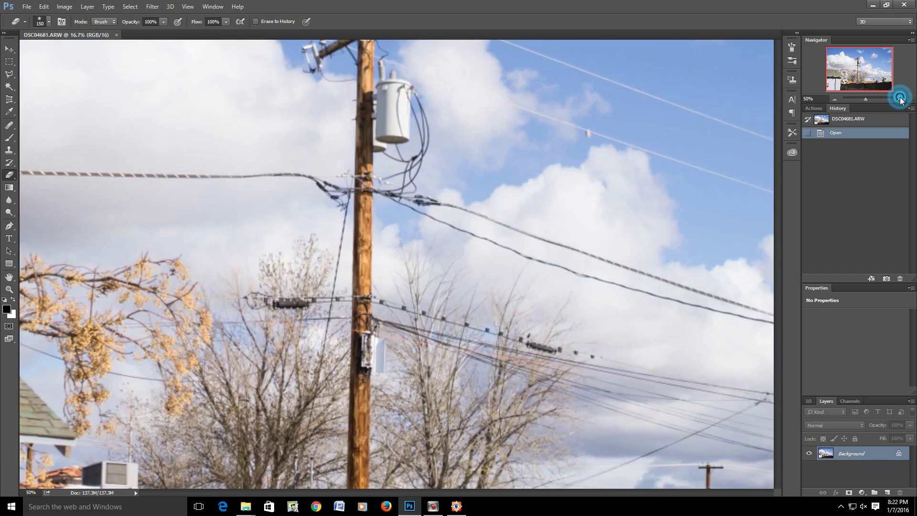
left_click(901, 98)
left_click(901, 98)
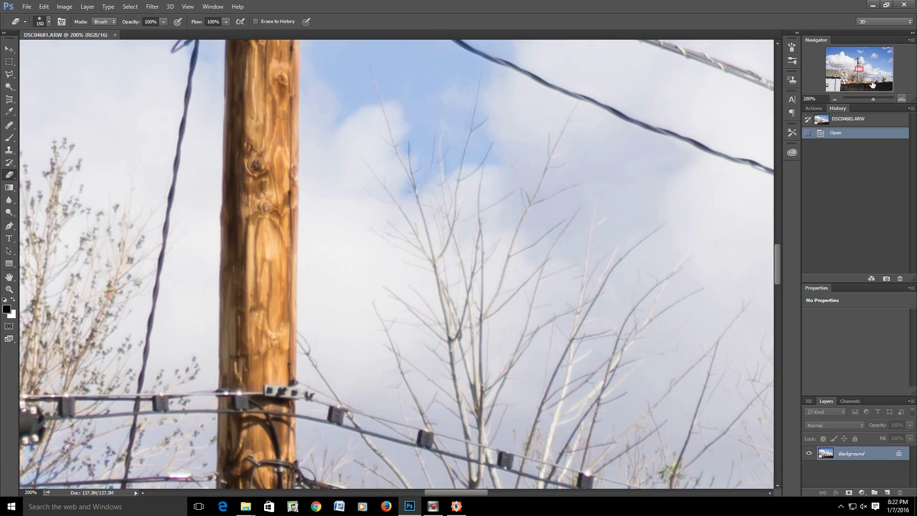
left_click_drag(858, 68, 856, 72)
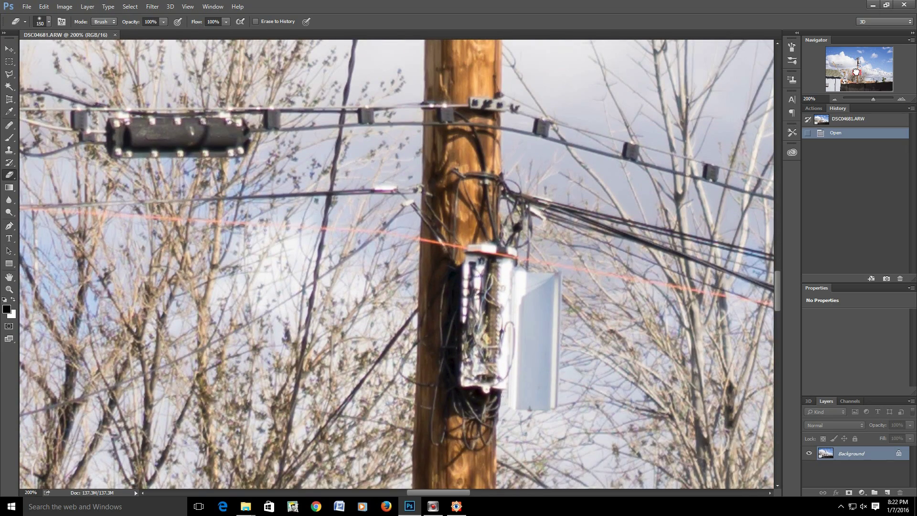
mouse_move(856, 72)
left_mouse_down()
mouse_move(838, 69)
mouse_move(849, 89)
mouse_move(851, 77)
left_mouse_up()
key("v")
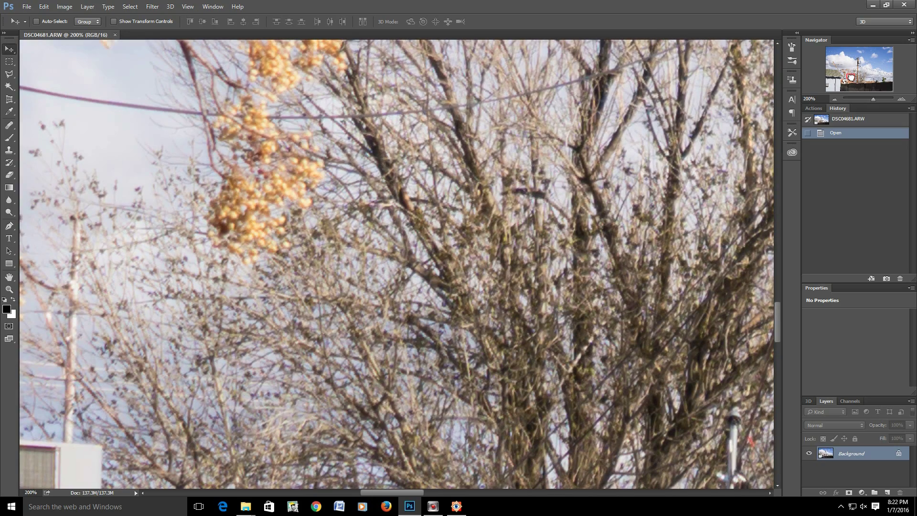
left_click(835, 97)
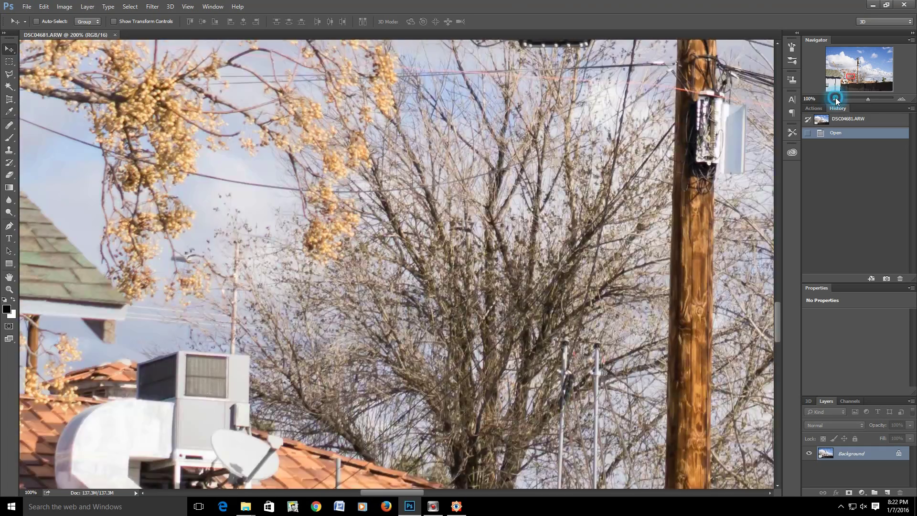
left_click(836, 97)
left_click(836, 97)
Close the power-pole photo and cancel the DSC04684.ARW wall preview in Camera Raw
key("ctrl+w")
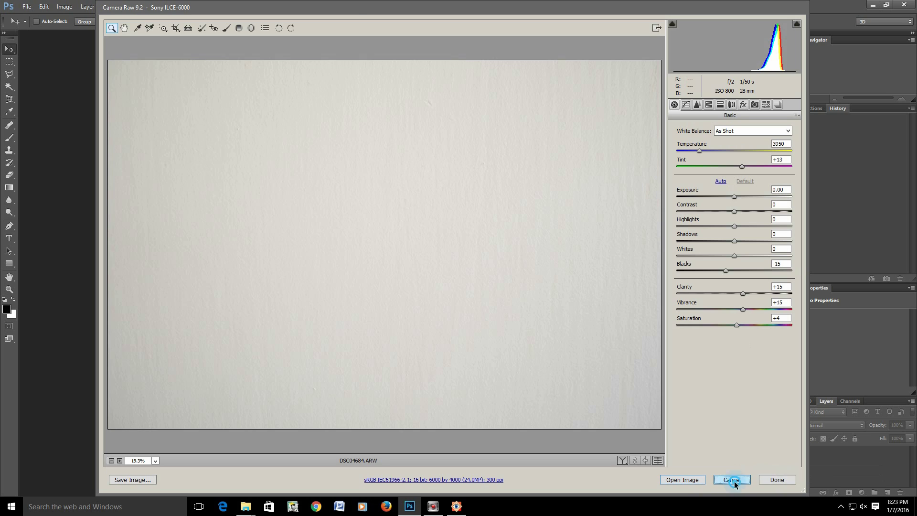
left_click(737, 482)
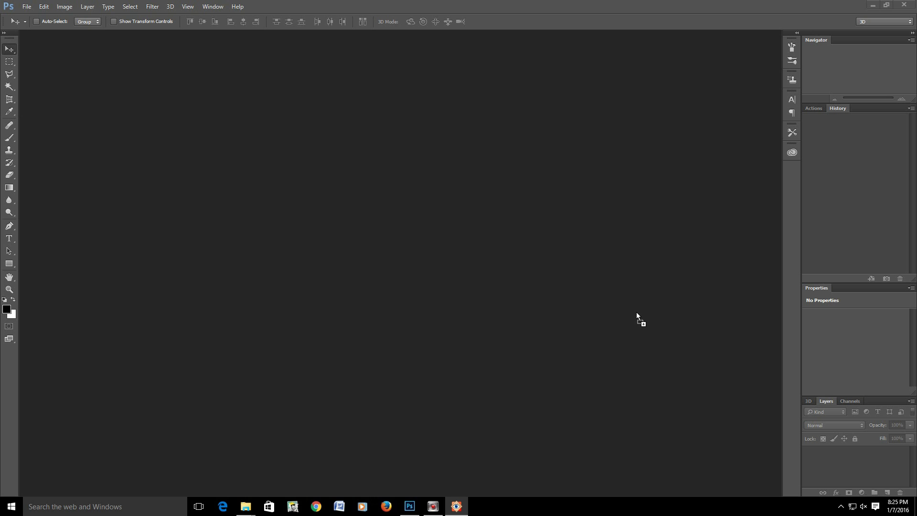
Load DSC07218.ARW in Camera Raw and magnify the treetop foliage to 200%
left_click_drag(637, 314, 637, 314)
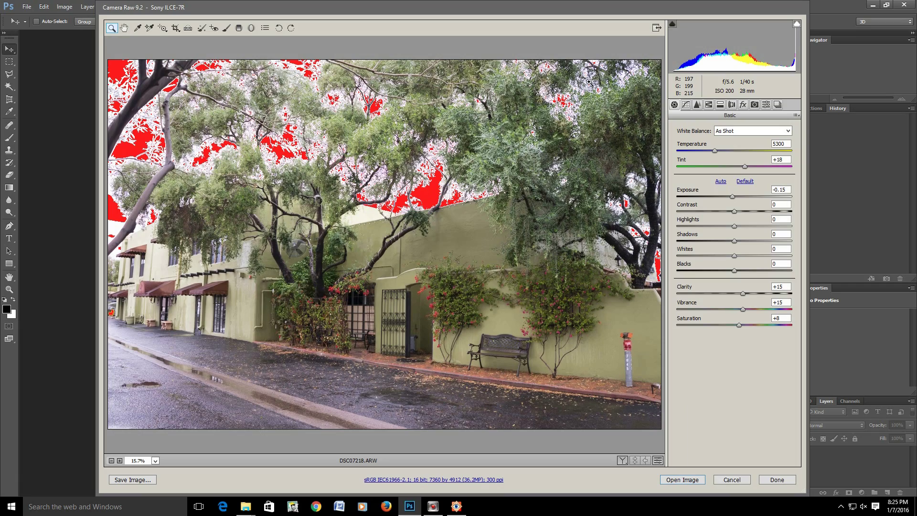
left_click(618, 78)
left_click(620, 67)
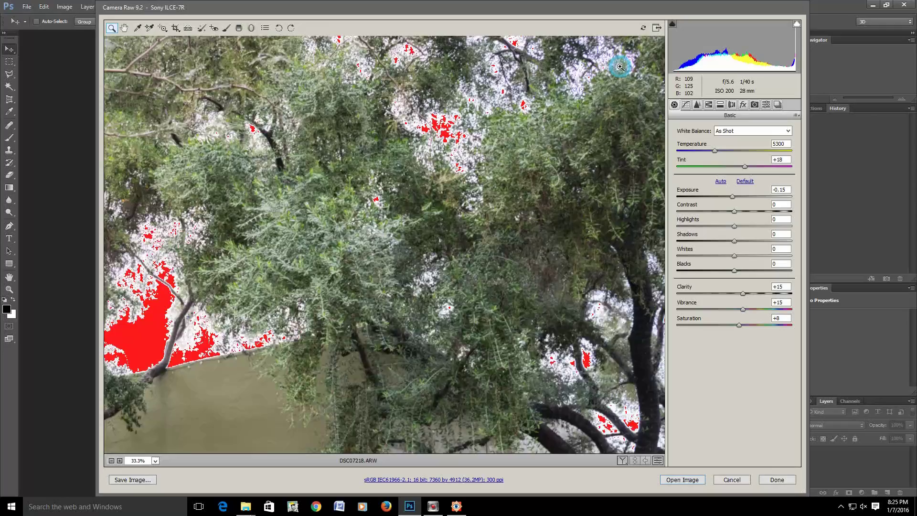
left_click(621, 67)
left_click(621, 66)
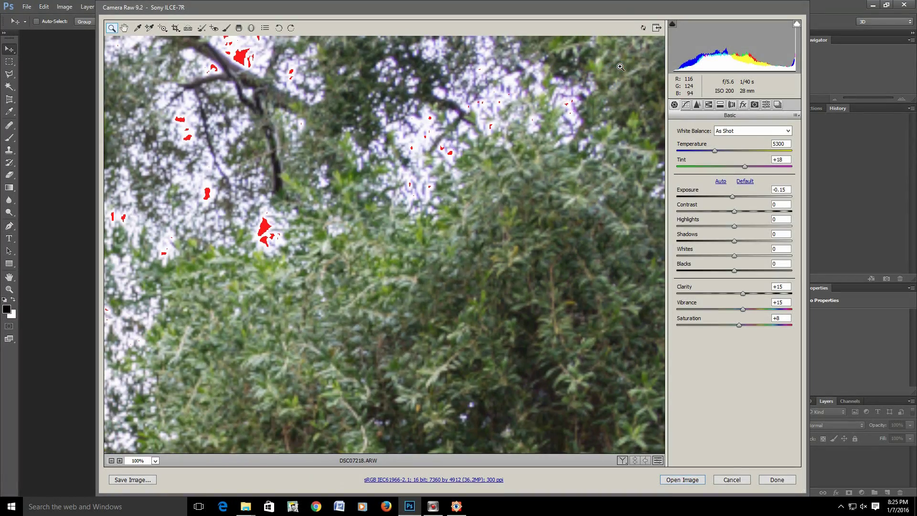
left_click(573, 75)
left_click(460, 176)
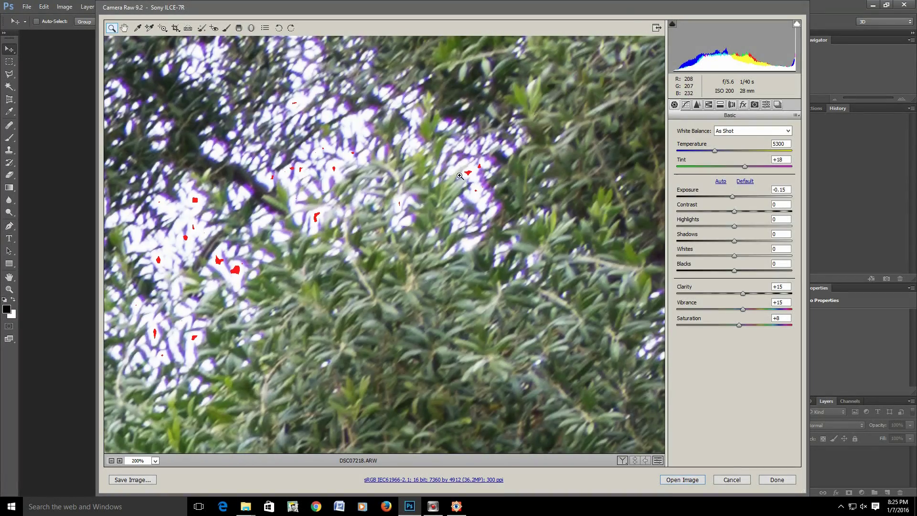
Enable Remove Chromatic Aberration with Purple Amount 1, then open the photo in Photoshop
left_click(731, 105)
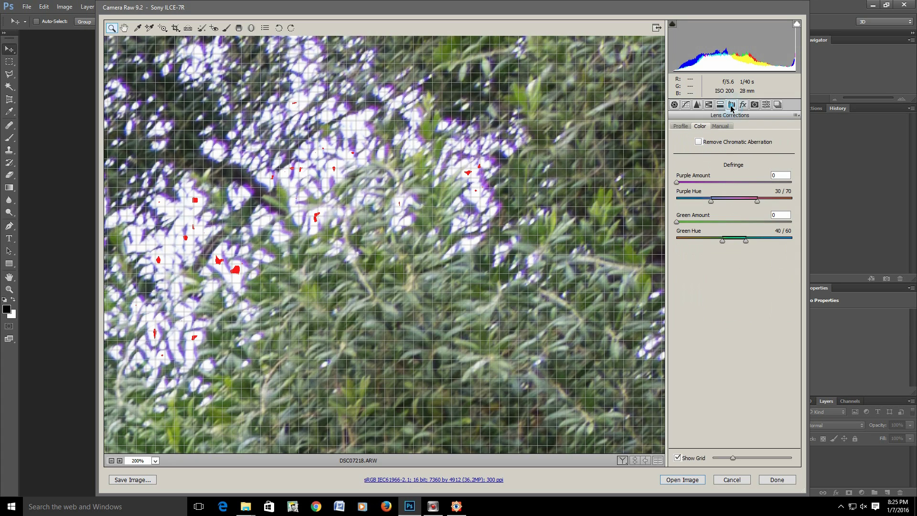
left_click(699, 142)
left_click_drag(677, 183, 698, 184)
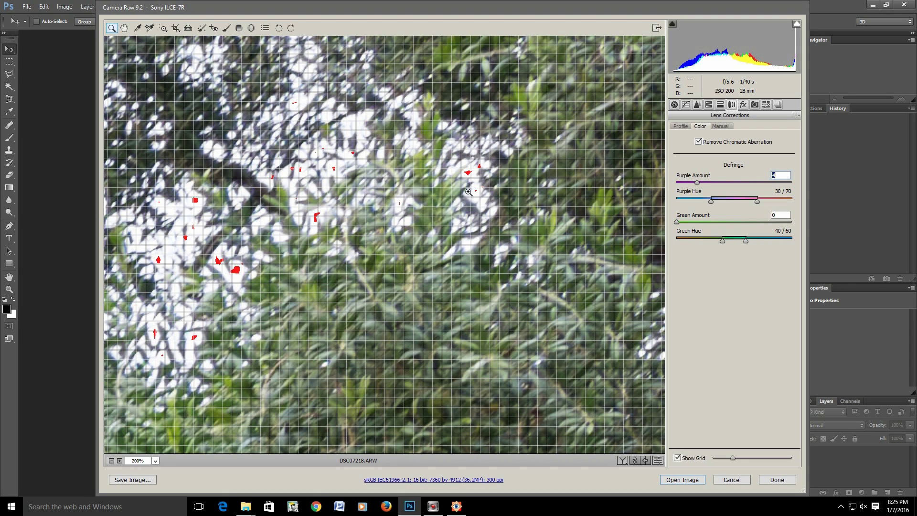
left_click(677, 480)
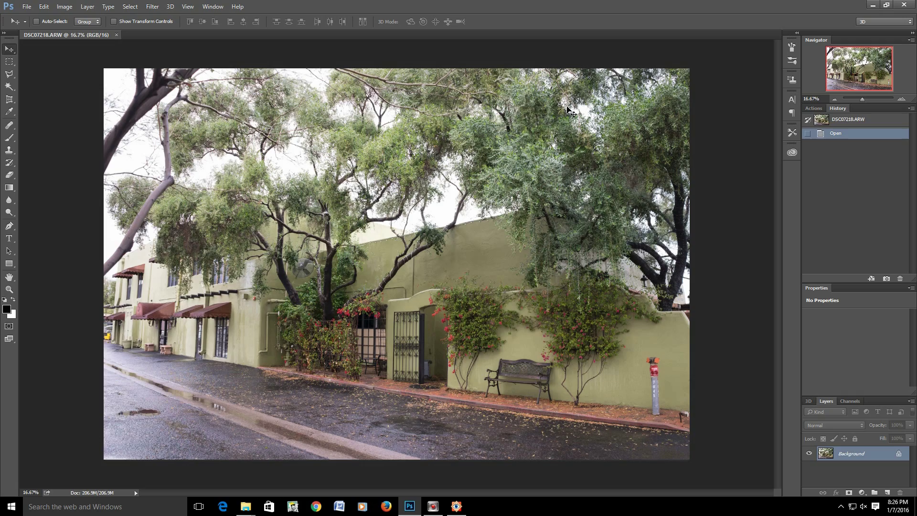
Zoom DSC07218 to 100% and pan from the treetops down to the curb, tree and wall
left_click(902, 99)
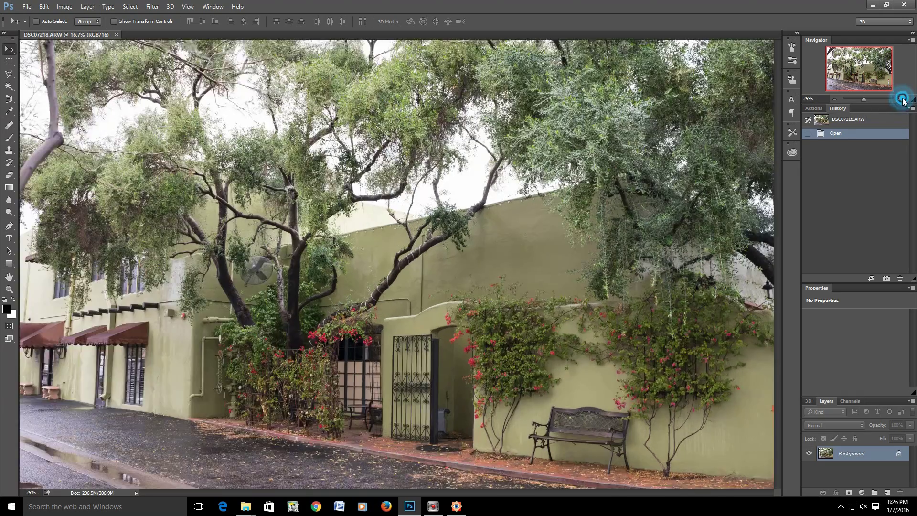
left_click(902, 100)
left_click(902, 100)
left_click(902, 100)
left_click(902, 100)
left_click_drag(860, 71, 893, 50)
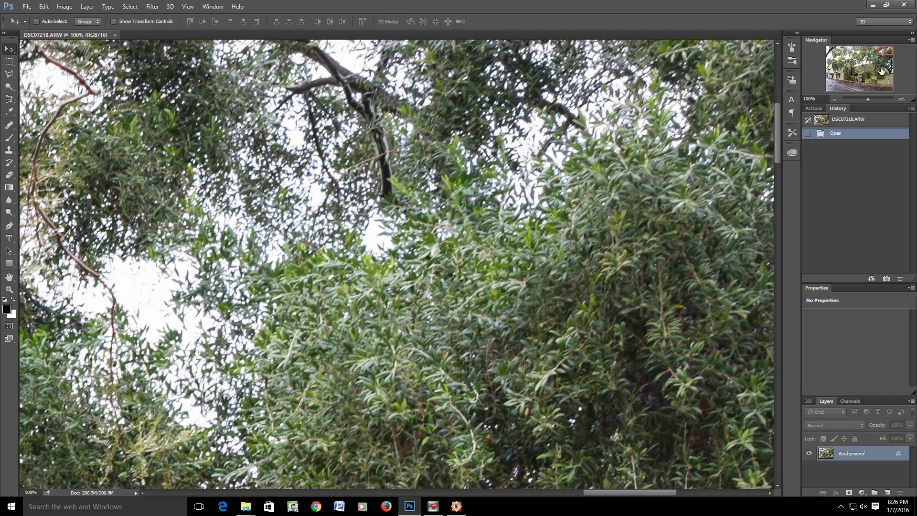
left_click_drag(886, 56, 853, 107)
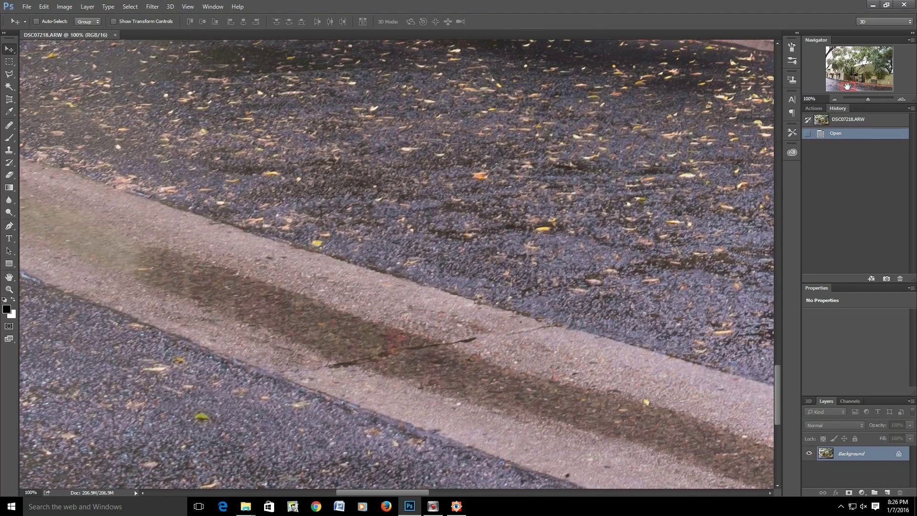
left_click(855, 70)
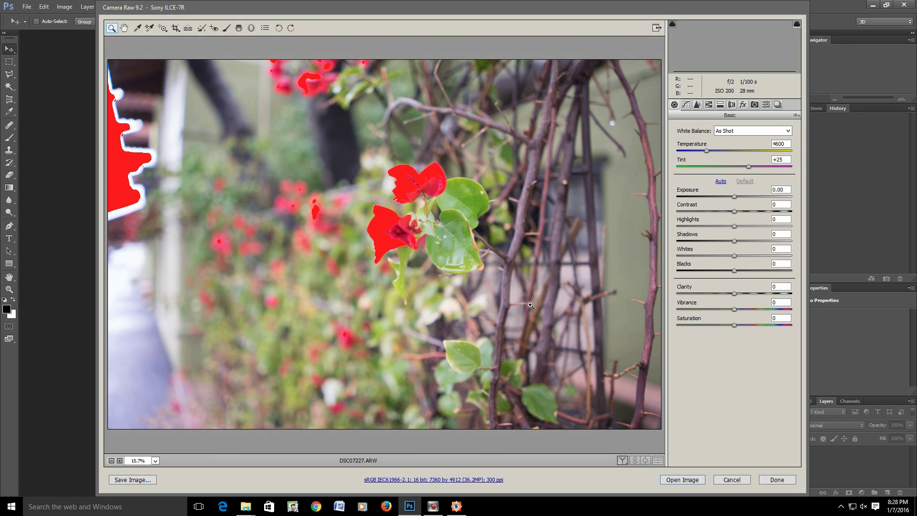
Open the bougainvillea photo, zoom to 50–66.67% on the red flowers, then zoom back out
left_click(688, 480)
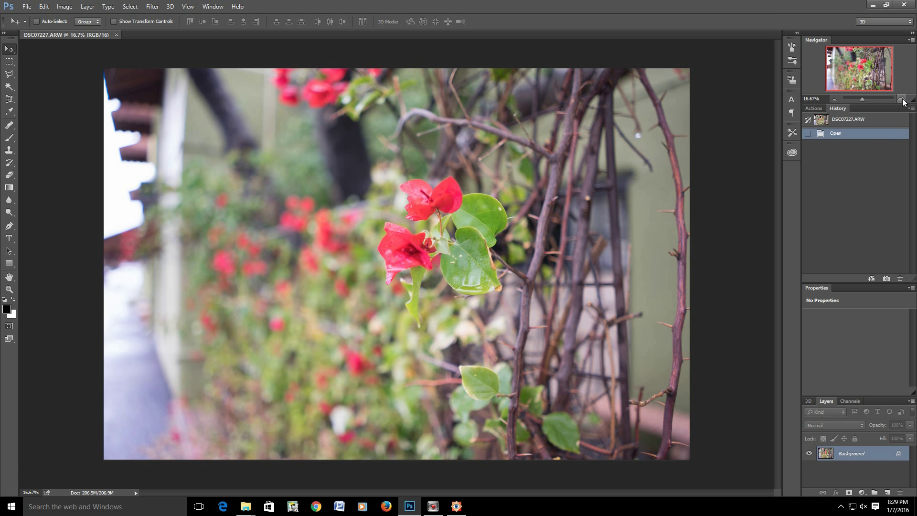
left_click(903, 99)
left_click(903, 99)
left_click(903, 100)
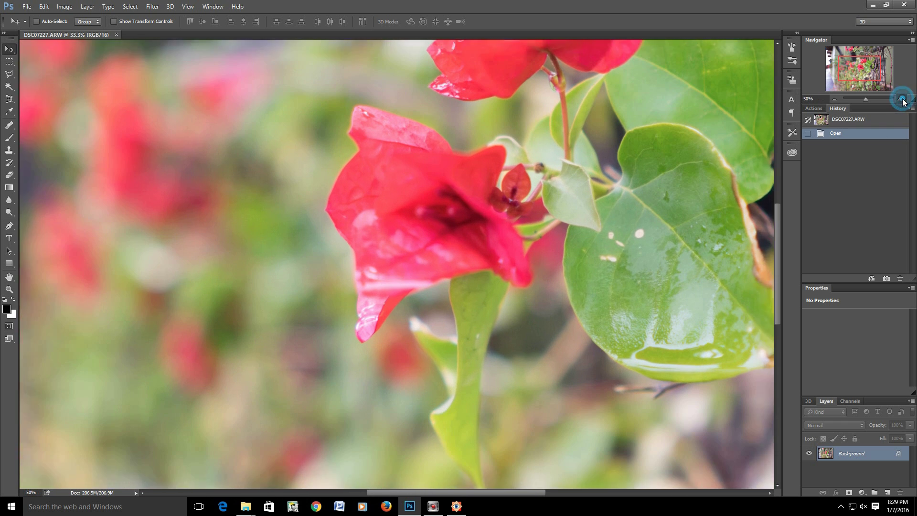
left_click_drag(846, 66, 862, 65)
key("ctrl+plus")
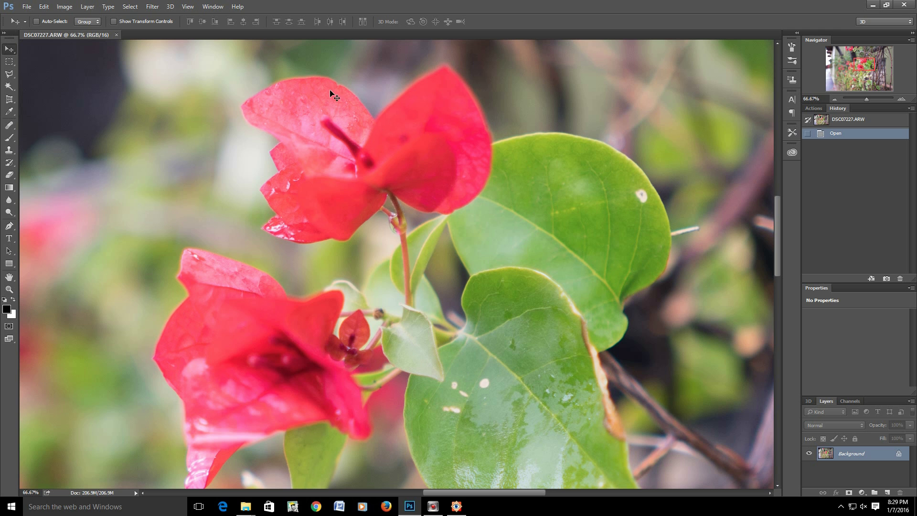
left_click(834, 99)
left_click(834, 99)
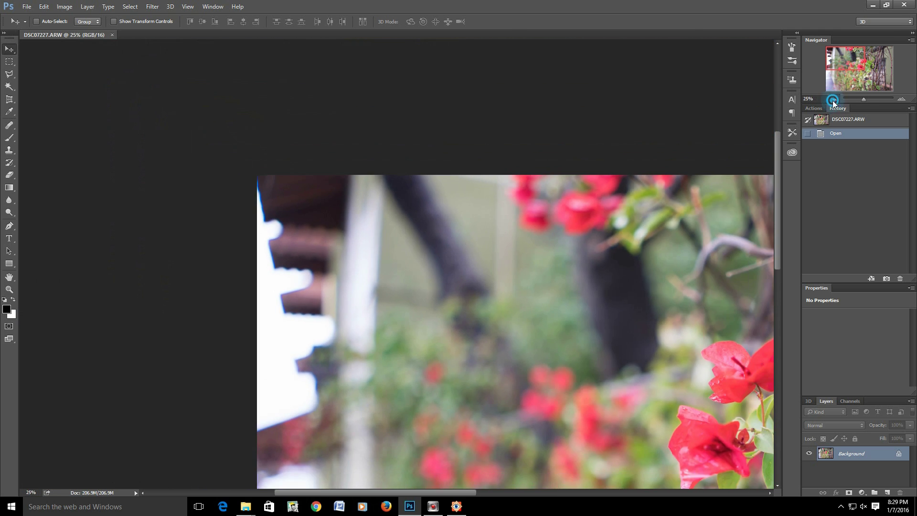
left_click(834, 99)
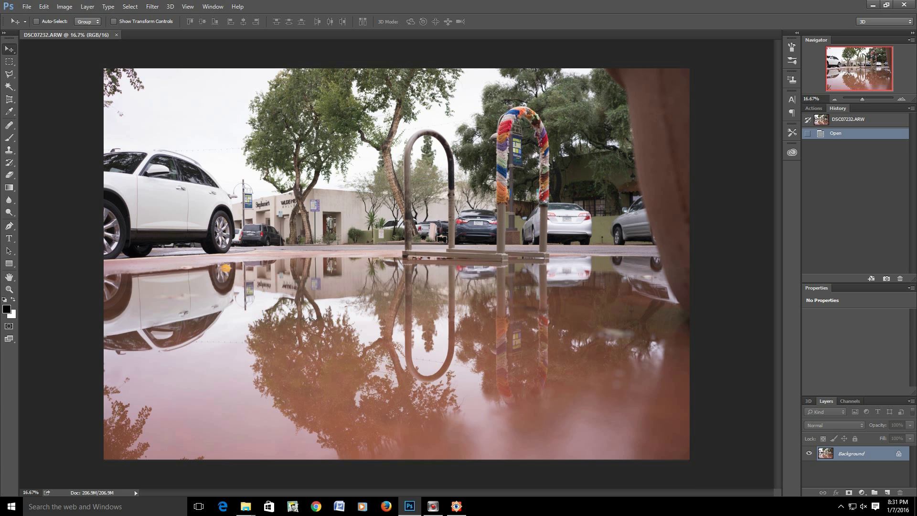
Zoom DSC07232.ARW to 100% and pan to the yarn-wrapped arch and white car
left_click(901, 101)
left_click(900, 100)
left_click(900, 100)
left_click(901, 100)
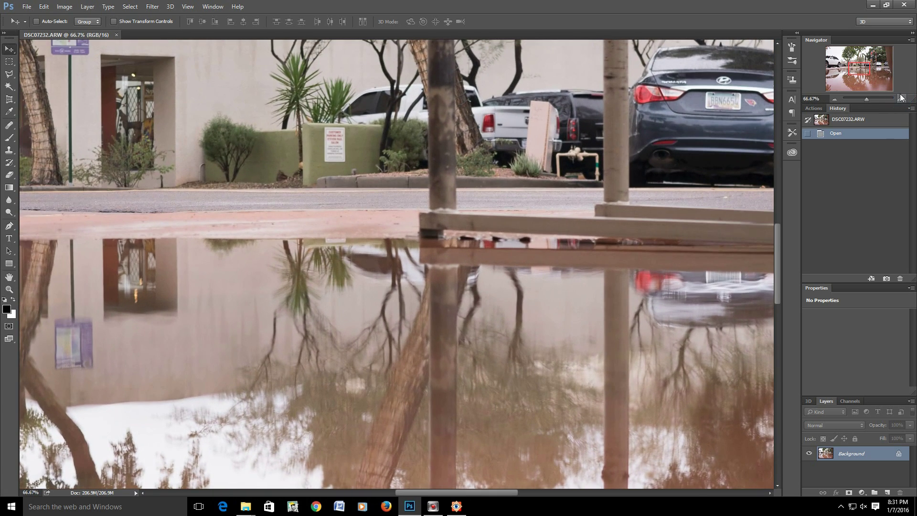
left_click(901, 100)
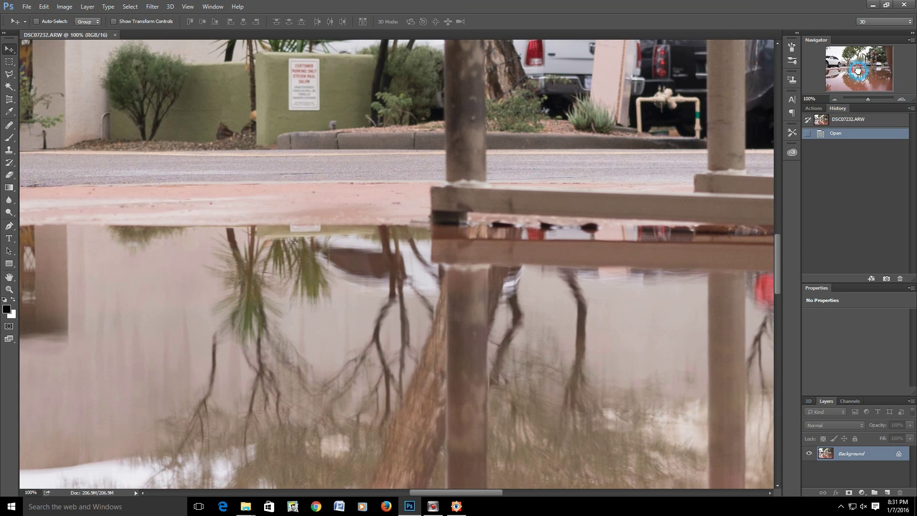
left_click_drag(863, 74, 869, 56)
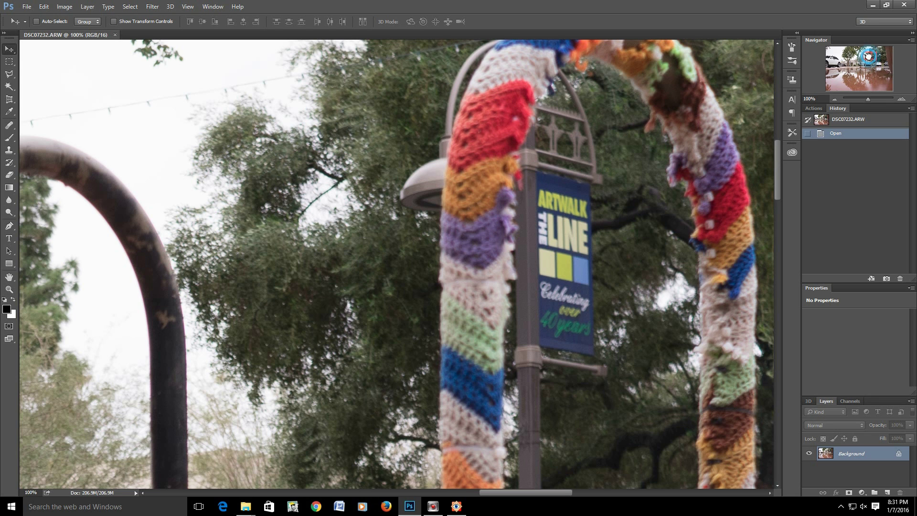
left_click_drag(869, 56, 826, 87)
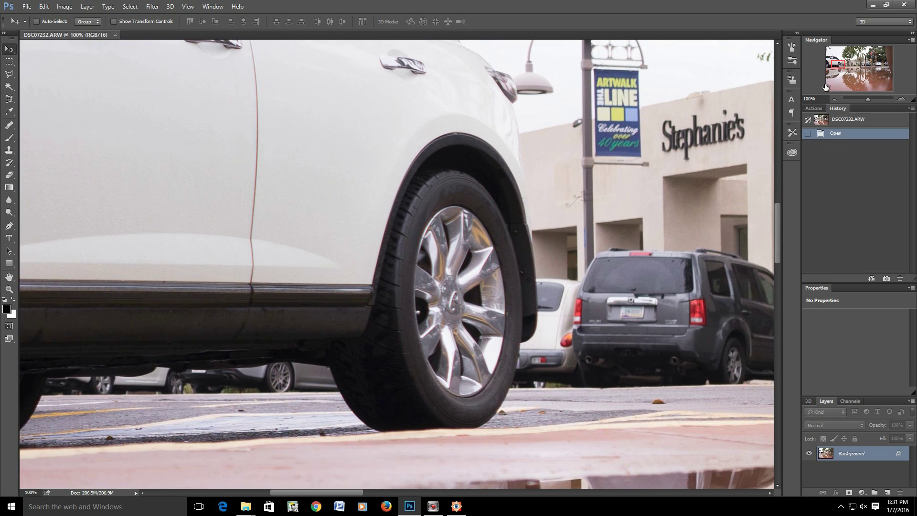
Zoom back out to the whole photo and close the DSC07232.ARW document
left_click(835, 99)
left_click(836, 98)
left_click(835, 99)
left_click(835, 98)
left_click(835, 99)
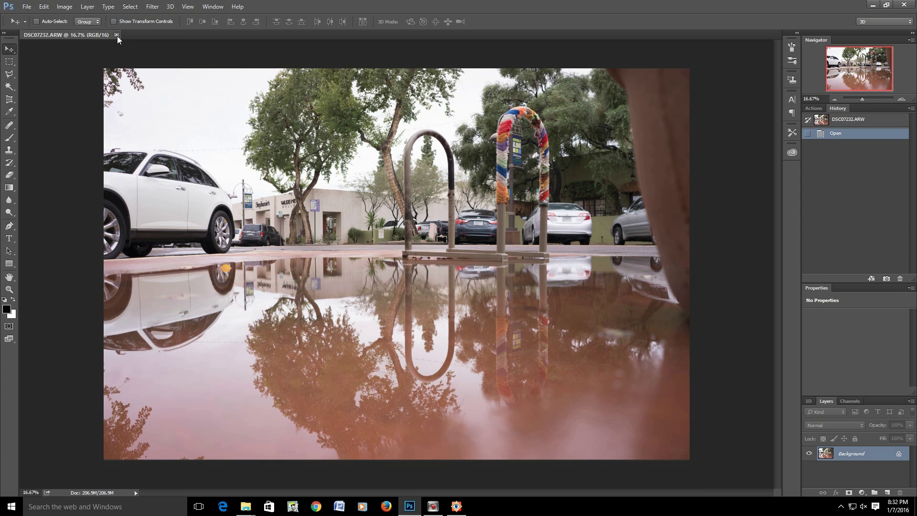
left_click(117, 35)
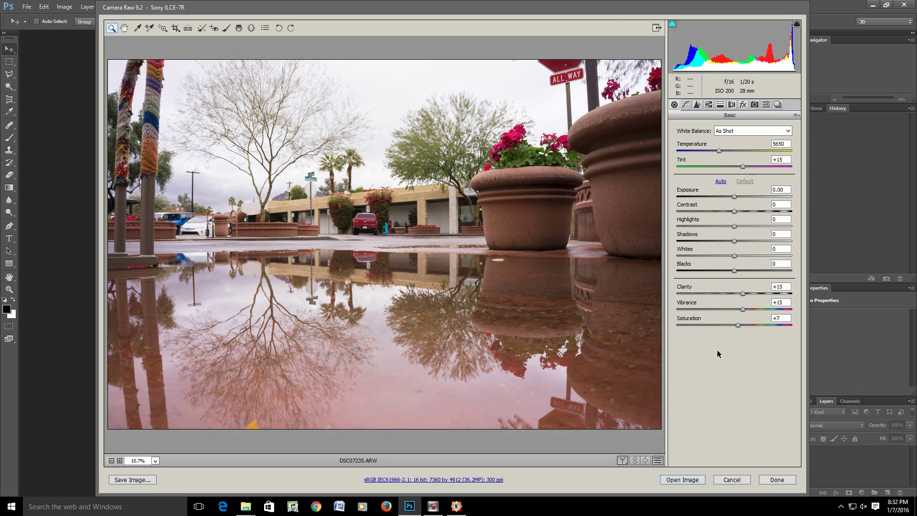
Open DSC07235.ARW in Photoshop and zoom it to 66.67%
left_click(681, 480)
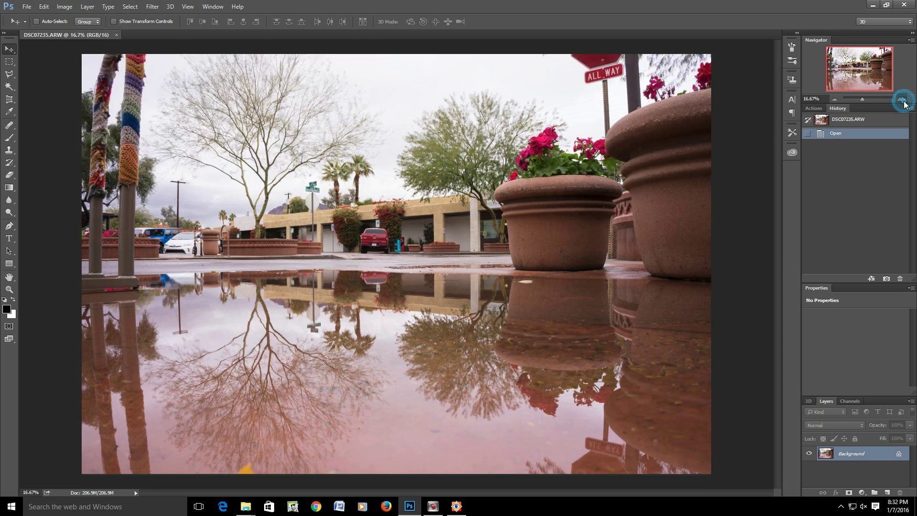
left_click(900, 98)
left_click(900, 98)
left_click(900, 98)
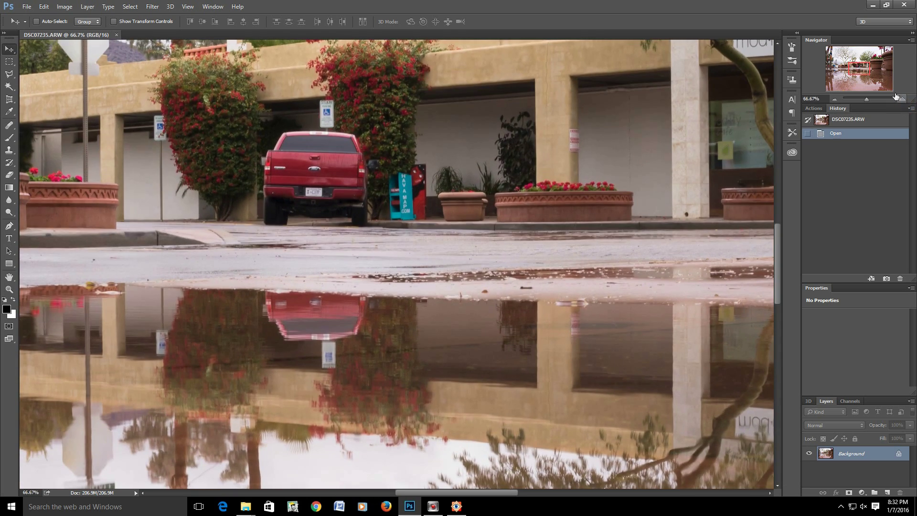
Inspect the ALL WAY sign, puddle reflection, reflected trees and red truck at 66.67%
left_click_drag(862, 63, 886, 50)
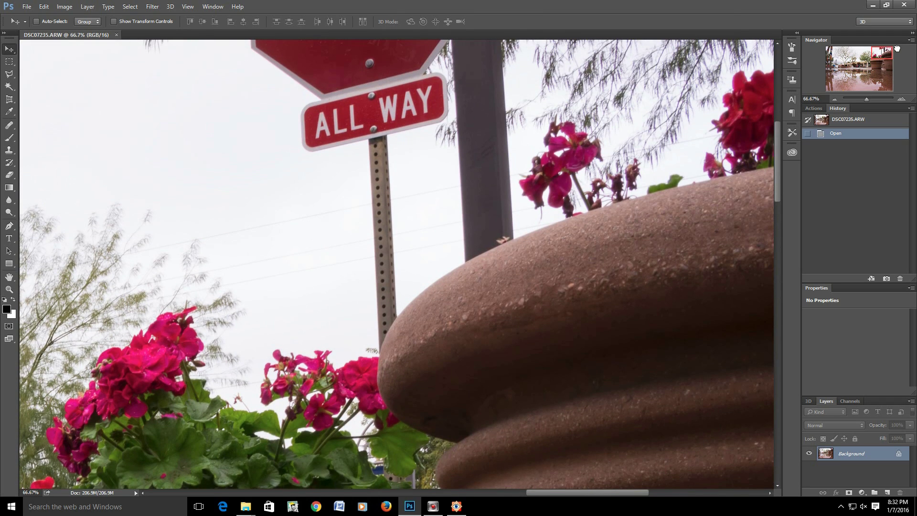
left_click_drag(897, 48, 900, 100)
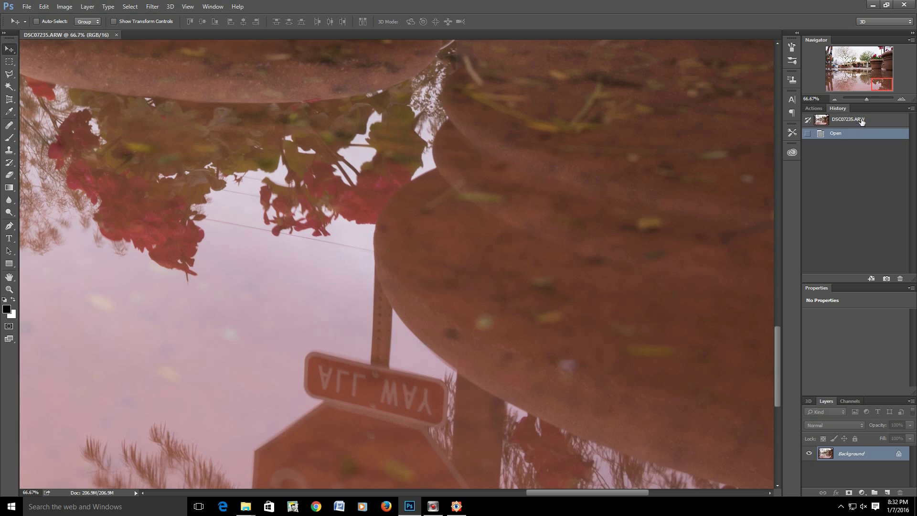
left_click_drag(884, 85, 825, 38)
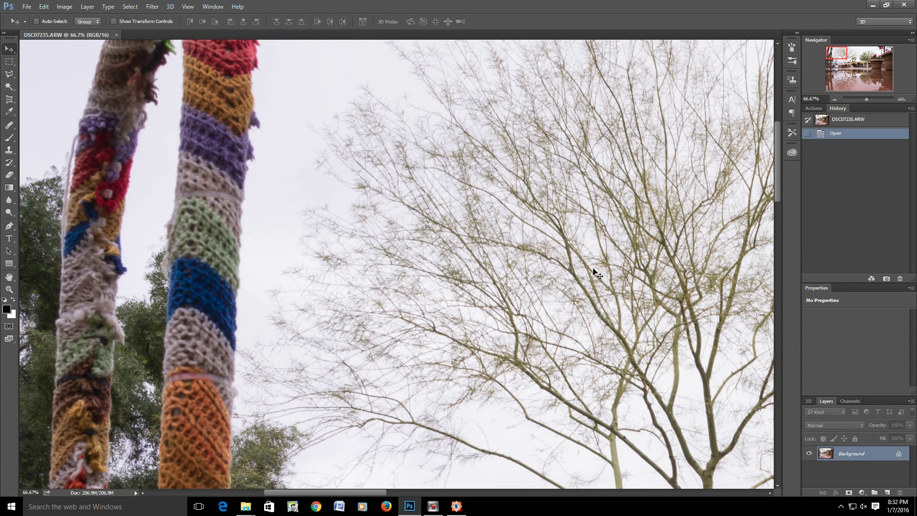
left_click_drag(839, 54, 854, 70)
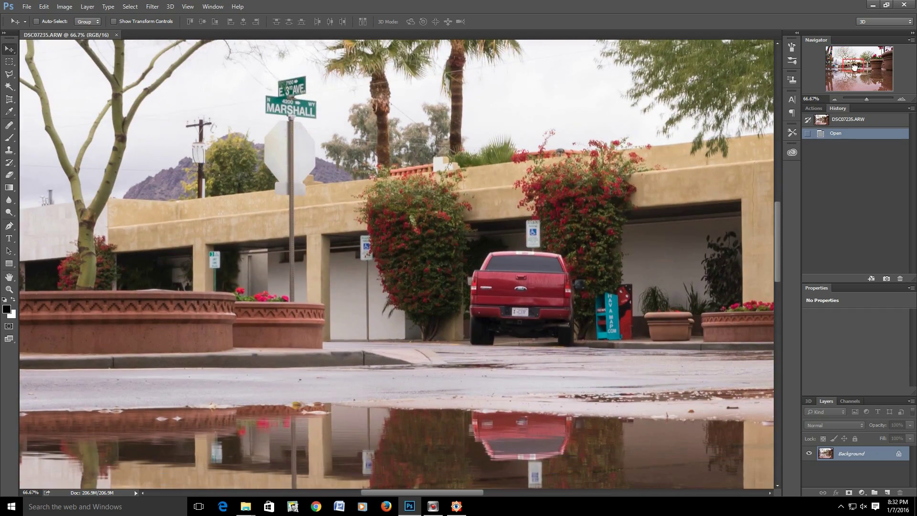
Zoom out to the whole photo and close the DSC07235.ARW document
left_click(836, 99)
left_click(836, 99)
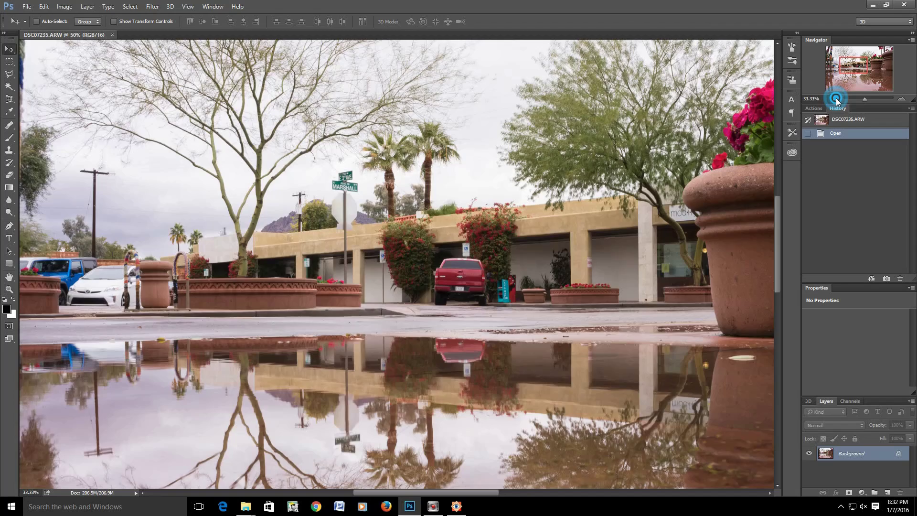
left_click(835, 99)
left_click(836, 99)
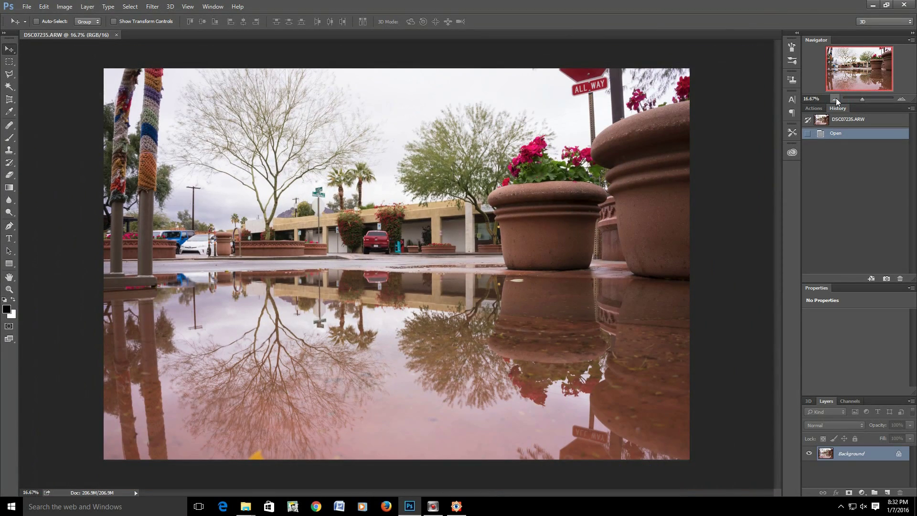
left_click(116, 36)
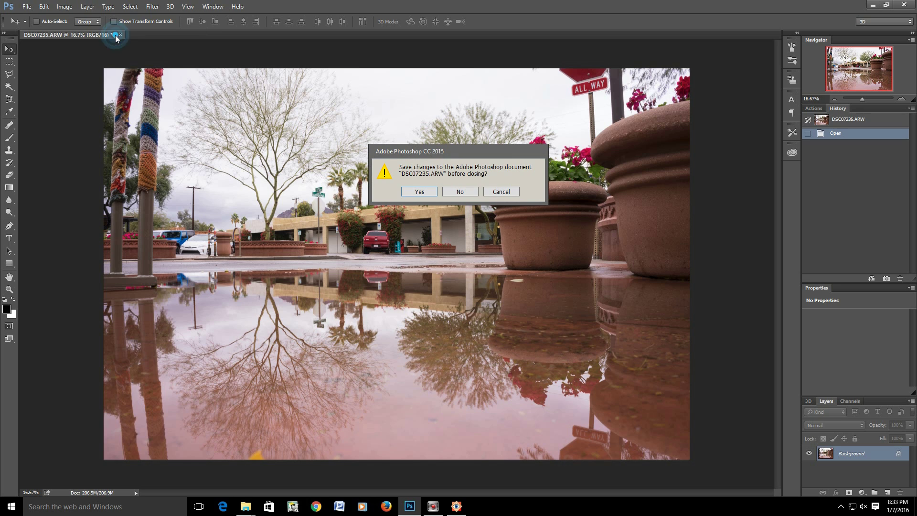
Close without saving, skip DSC07237.ARW, and draw a centred 4516 x 3387 crop on DSC07238.ARW
left_click(459, 192)
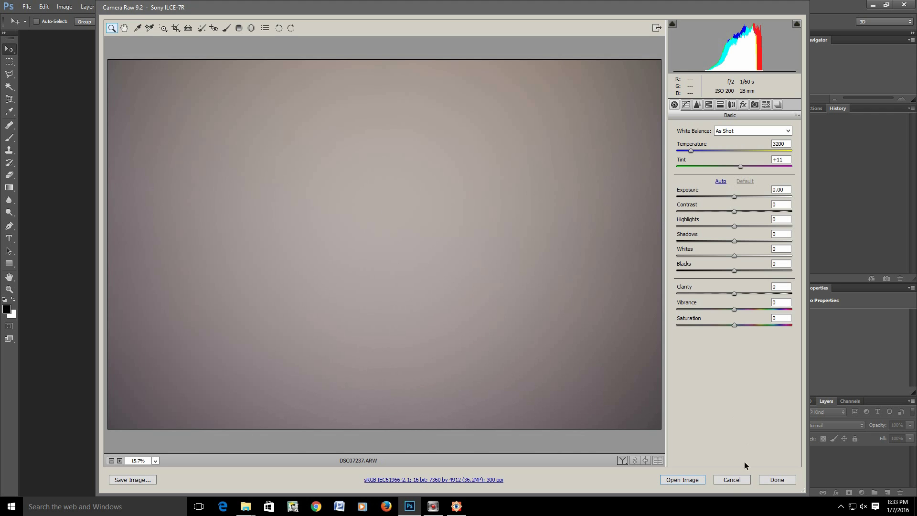
left_click(737, 478)
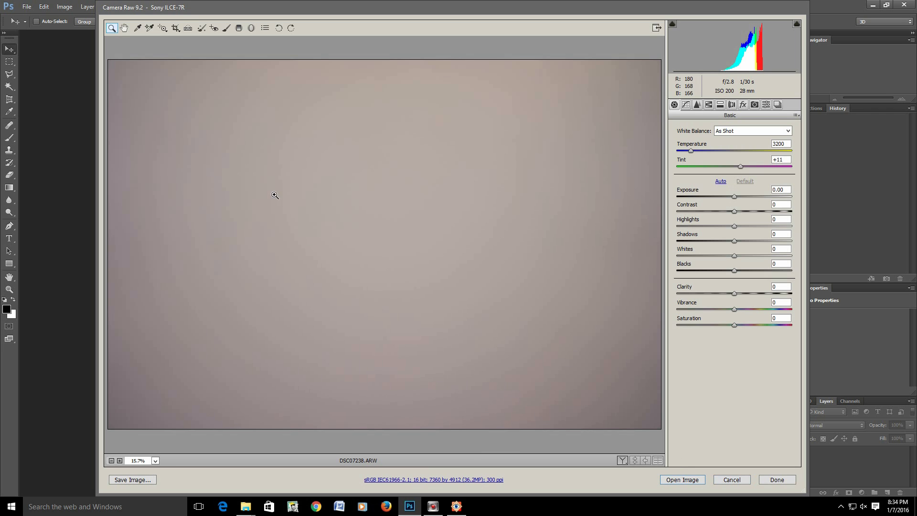
left_click(176, 29)
left_click_drag(176, 94, 533, 352)
left_click_drag(414, 267, 450, 281)
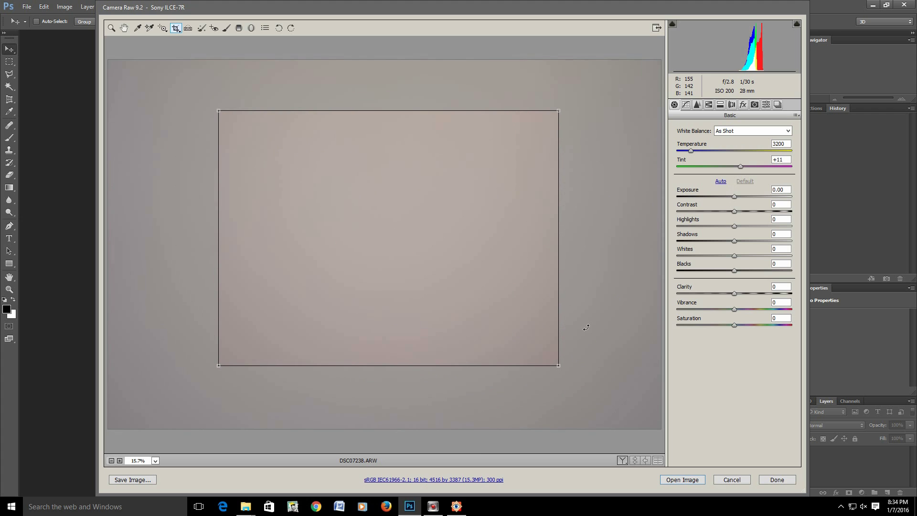